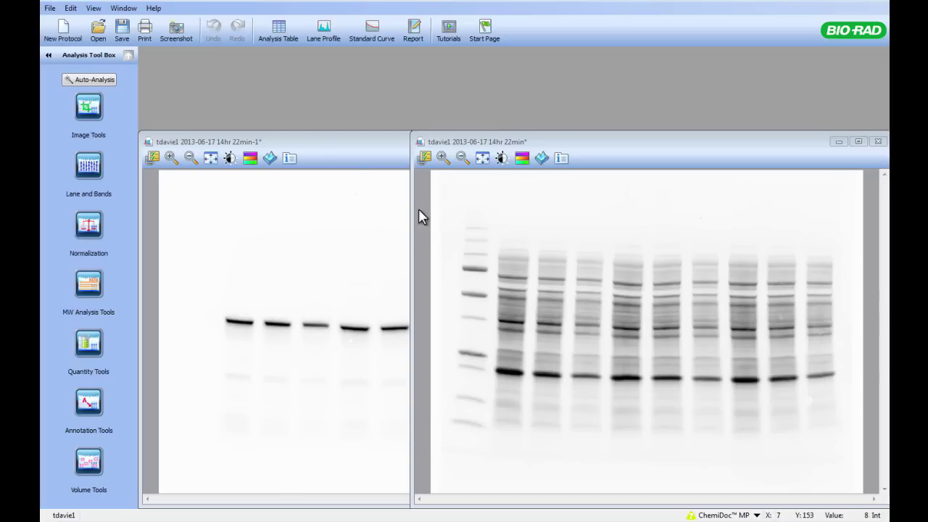
Create a multichannel image with the first blot as Channel 1 (red) and the second as Channel 2 (green)
click(50, 10)
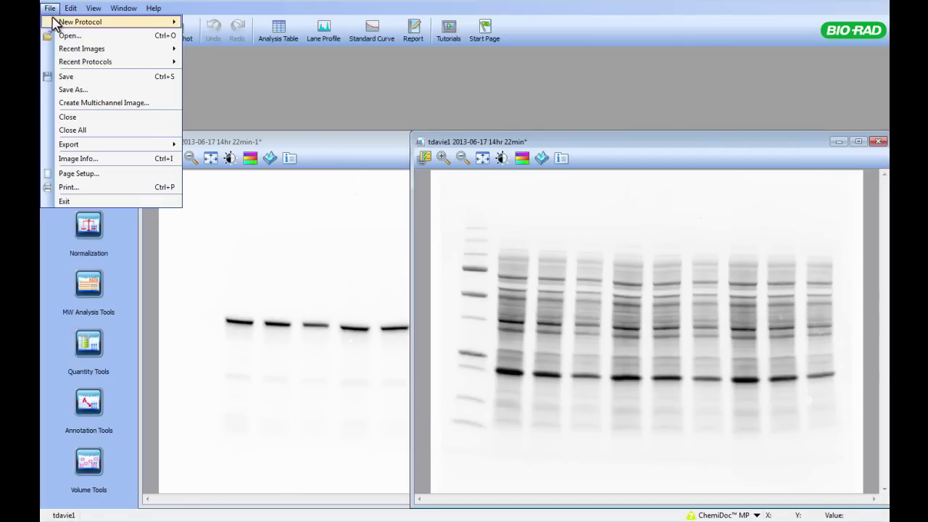
click(98, 106)
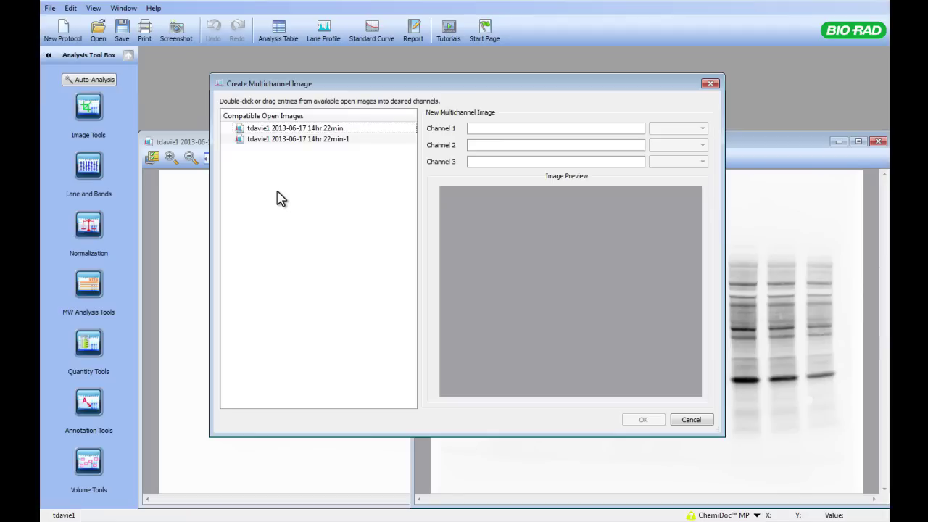
drag(281, 135, 524, 129)
drag(375, 132, 587, 147)
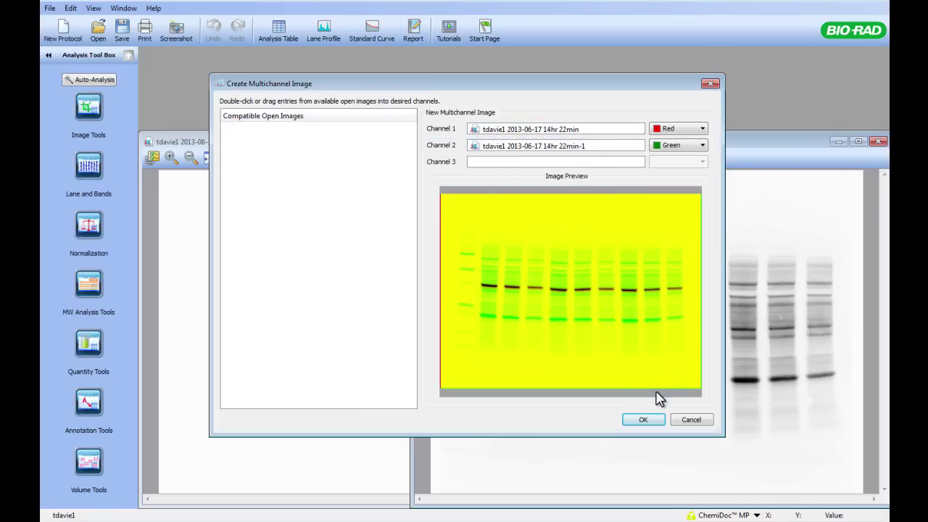
click(643, 422)
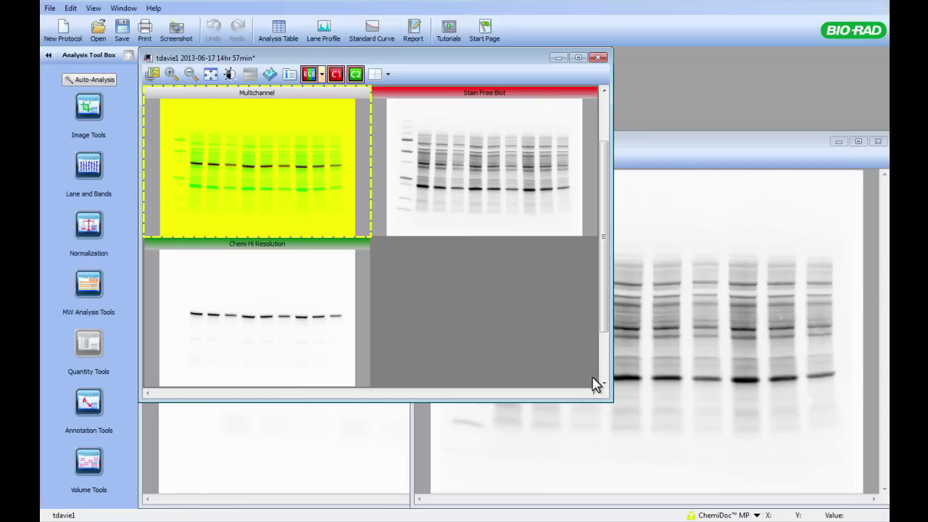
Maximize the image window, hide the RGB composite, and fit the Stain Free and Chemi channels to their panes
click(578, 57)
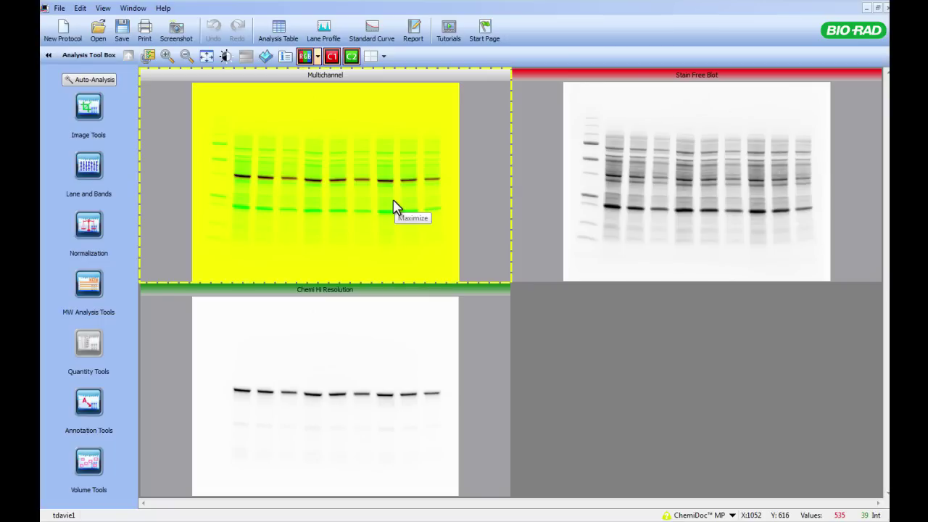
click(303, 60)
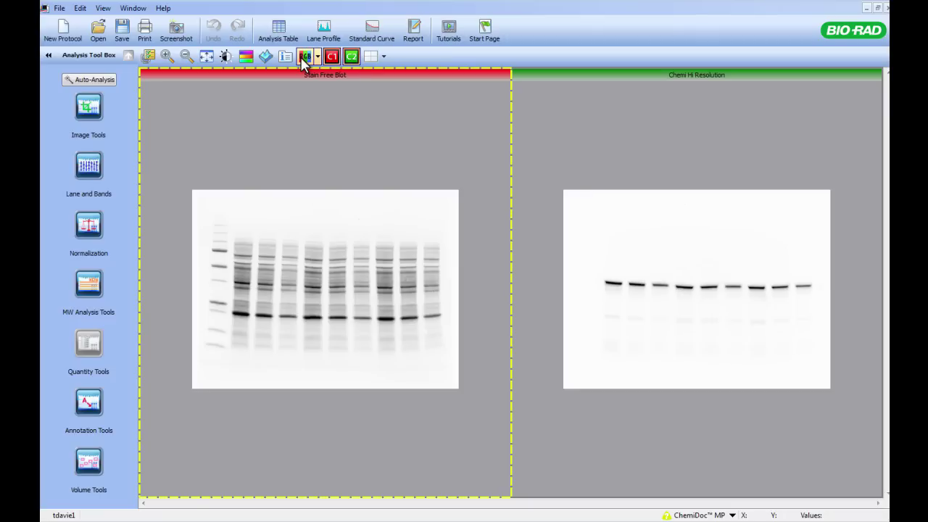
click(208, 57)
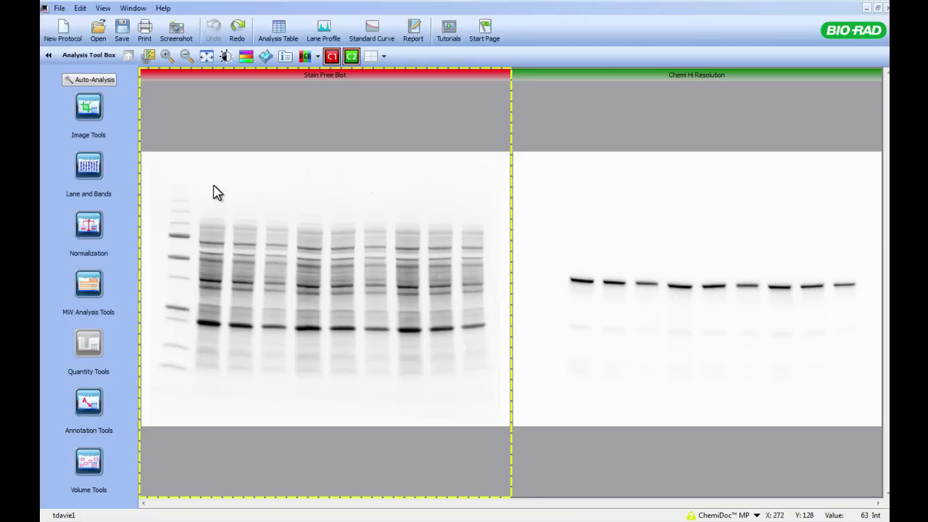
click(90, 170)
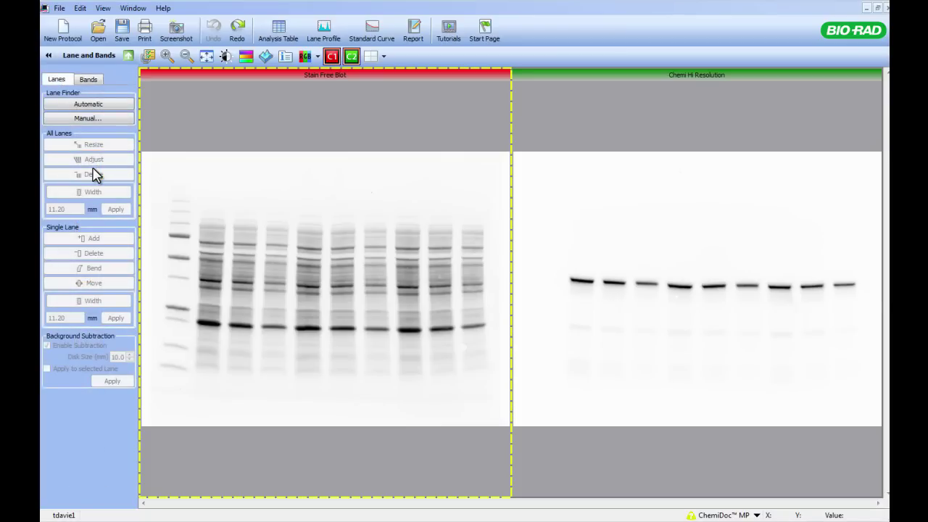
Auto-detect ten lanes on the Stain Free Blot, fit the lane frame, and apply background subtraction with disk size 70.0
click(89, 104)
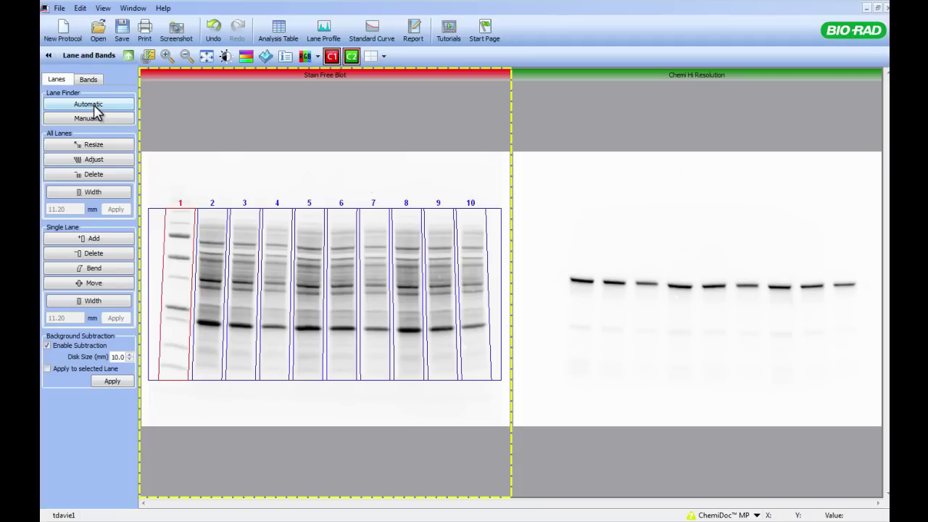
click(116, 145)
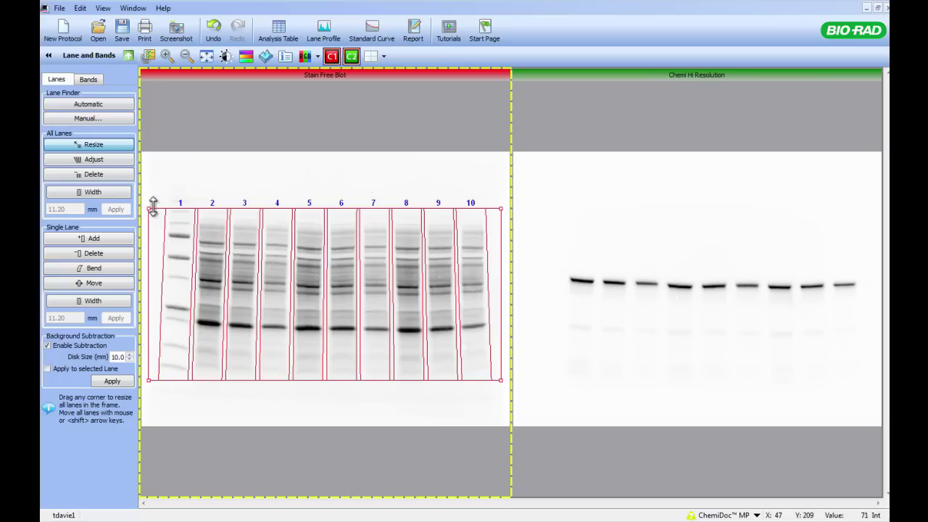
drag(148, 208, 150, 189)
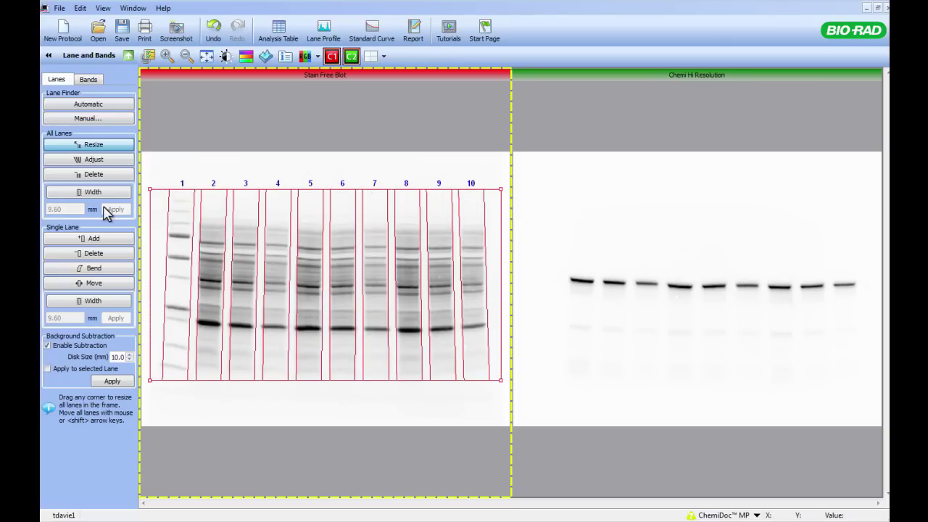
click(94, 159)
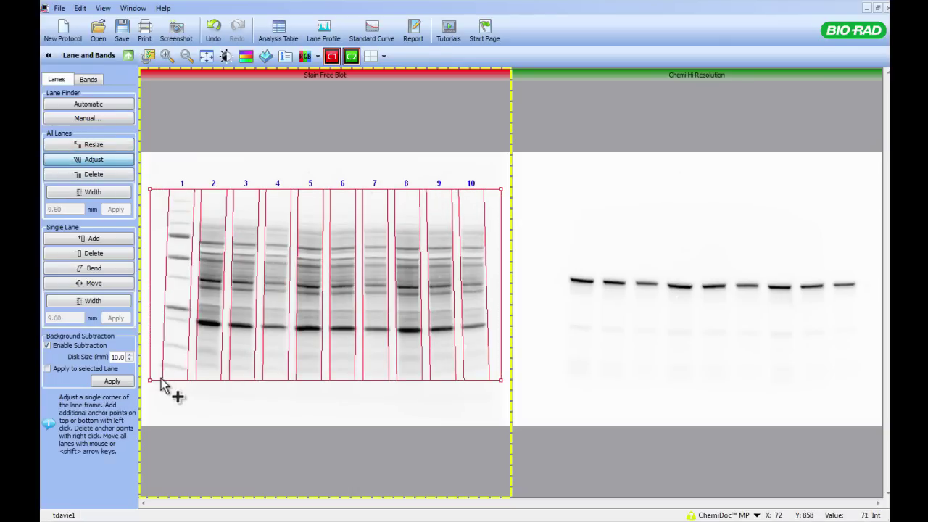
drag(152, 376, 147, 377)
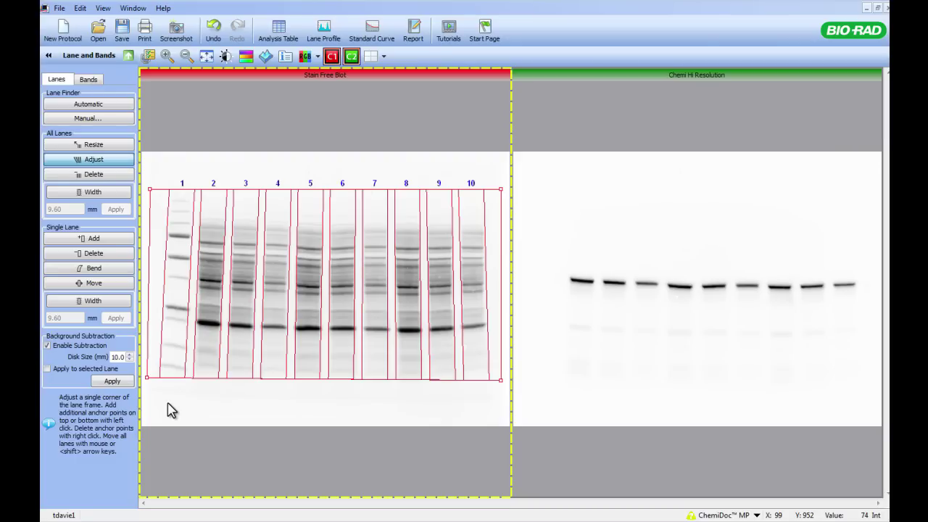
click(118, 357)
click(112, 381)
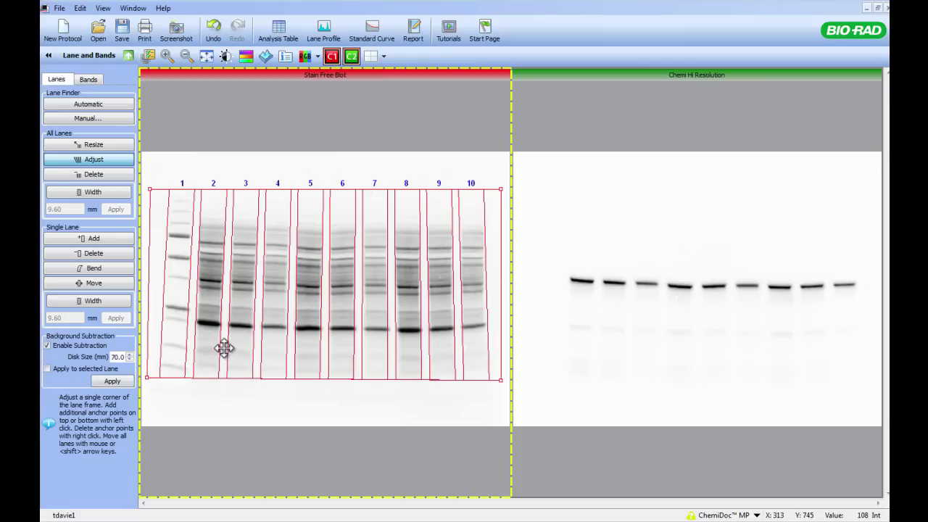
Review the lane intensity profiles from lane 1 through lane 10, then close the profile window
click(324, 33)
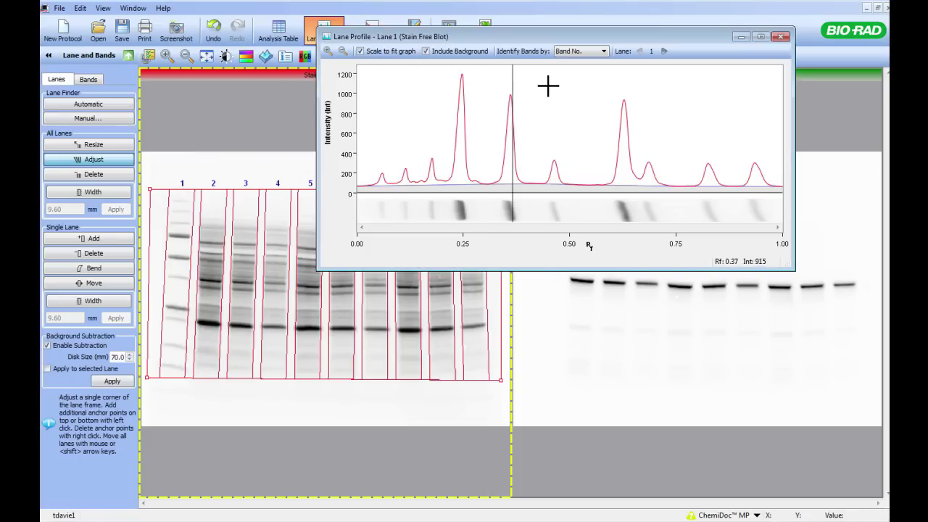
click(664, 52)
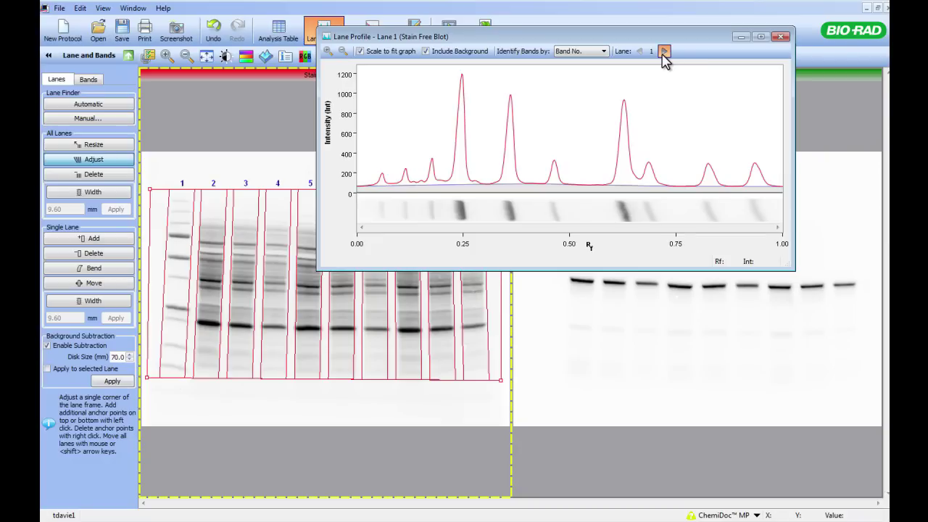
click(664, 52)
click(663, 51)
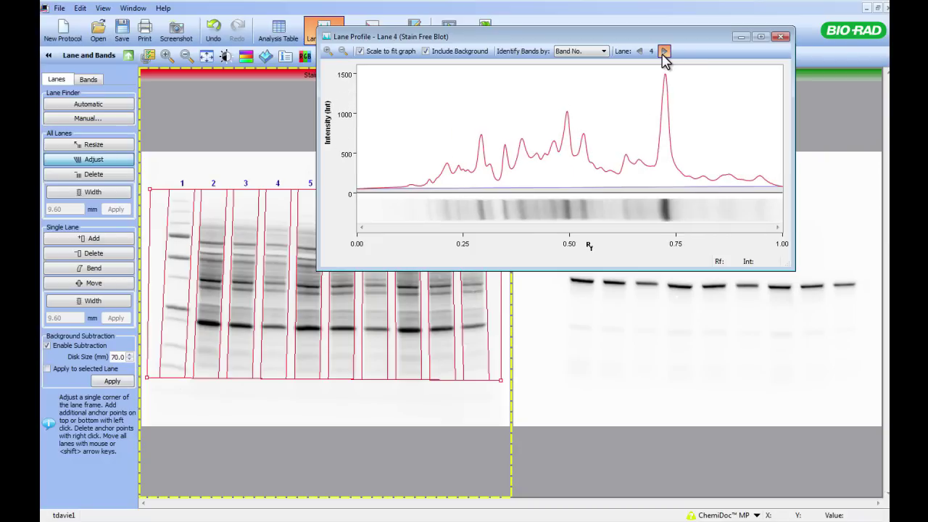
click(664, 52)
click(664, 51)
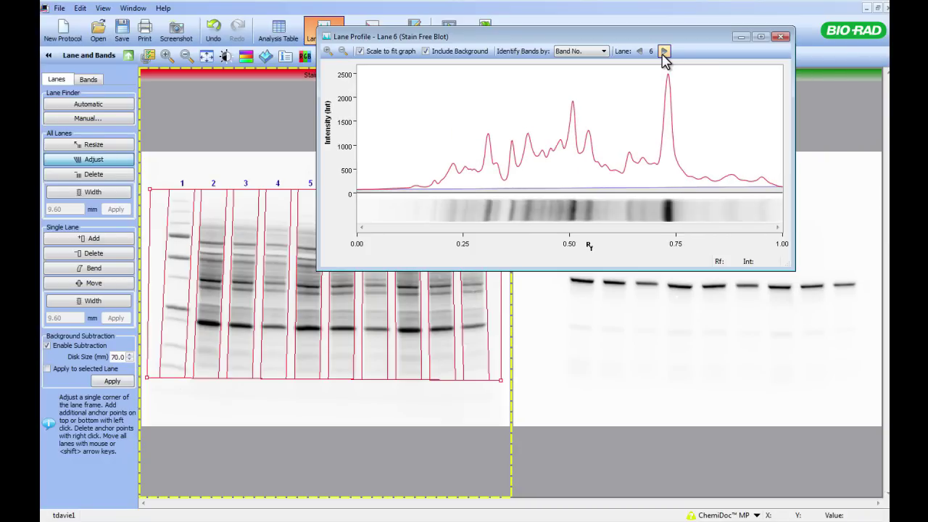
click(664, 51)
click(664, 51)
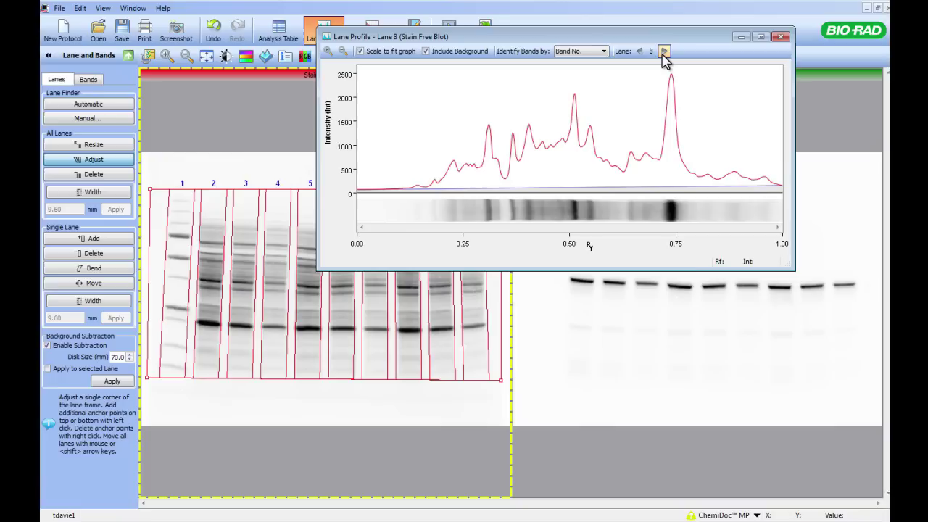
click(664, 51)
click(664, 51)
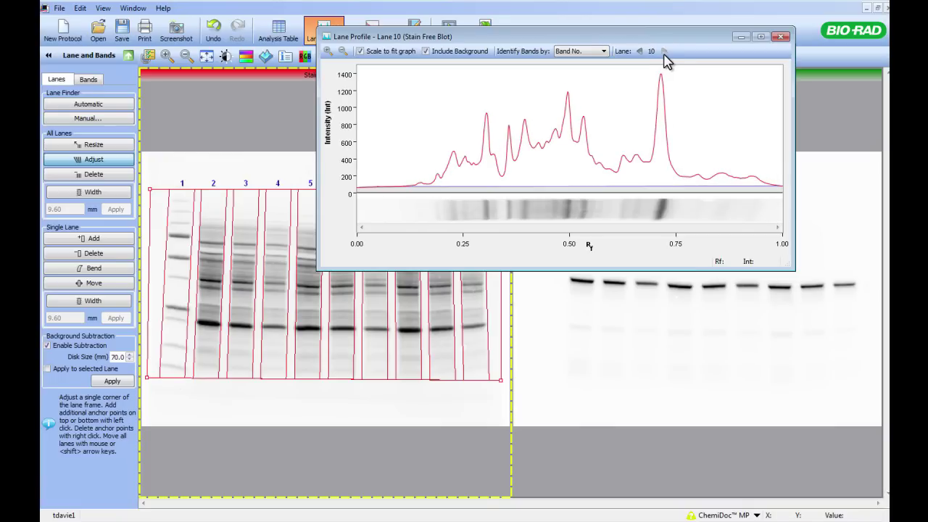
click(782, 37)
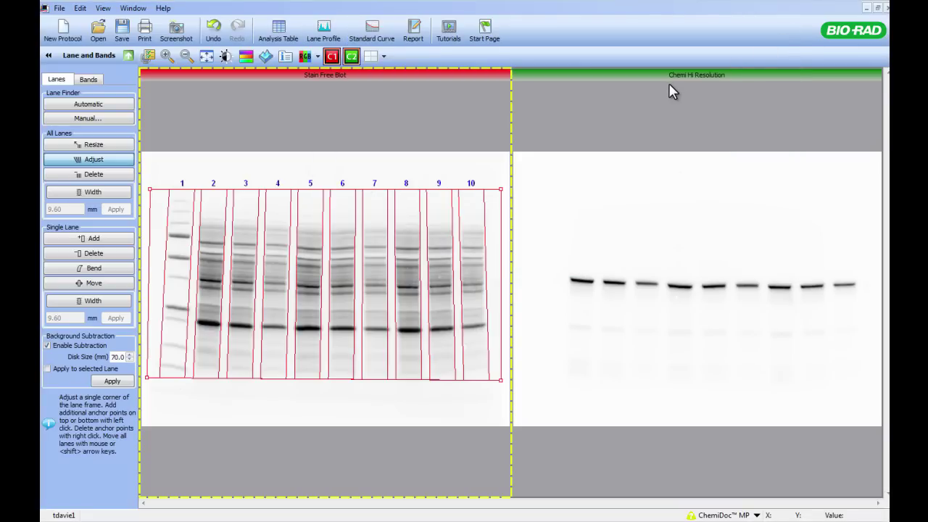
Copy the ten-lane frame from the Stain Free Blot and paste it onto the Chemi Hi Resolution image
key(ctrl+c)
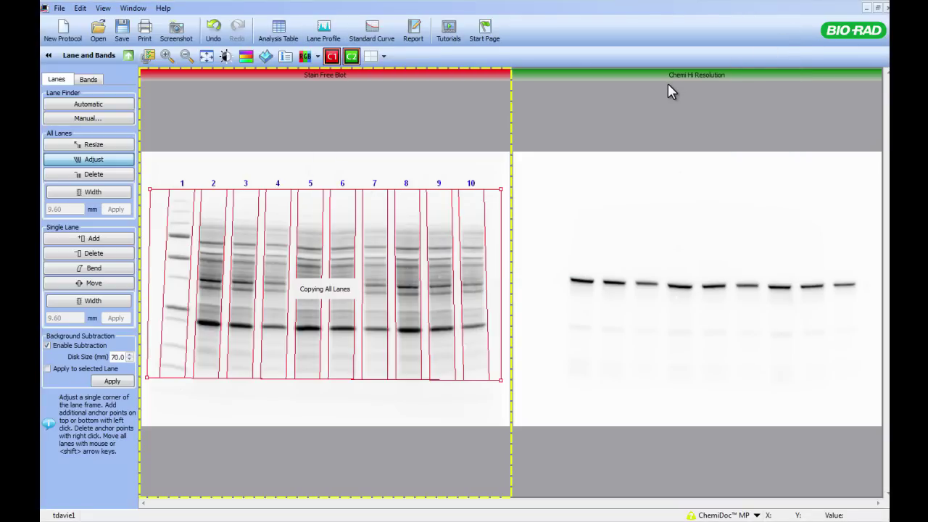
click(671, 91)
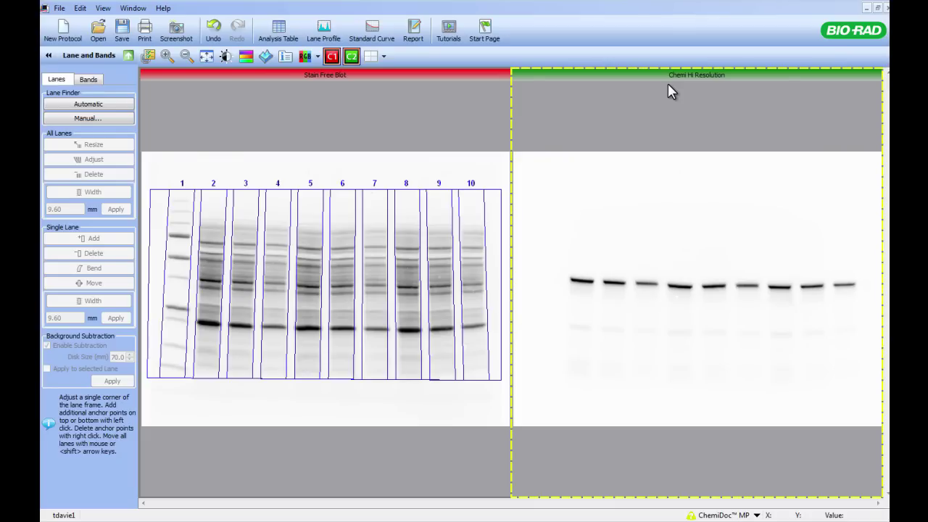
key(ctrl+v)
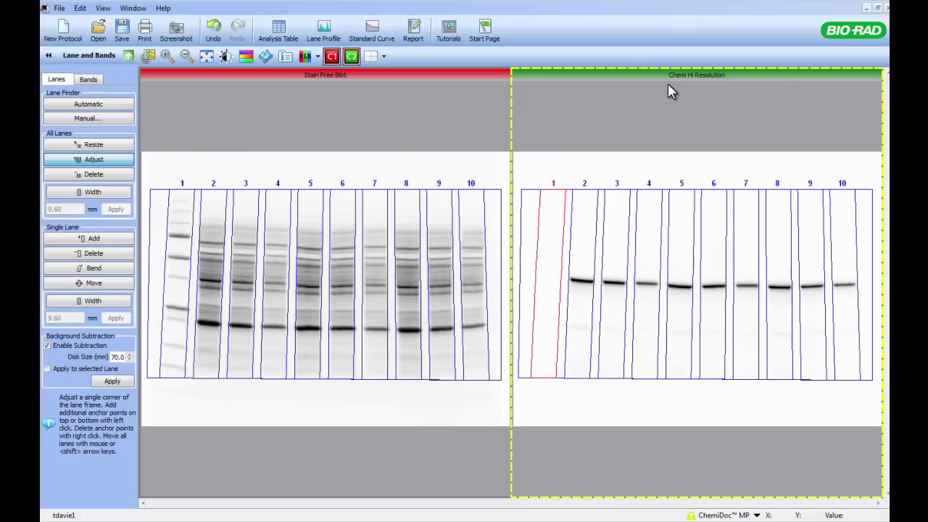
Detect bands in all ten lanes of the Chemi Hi Resolution image
click(88, 81)
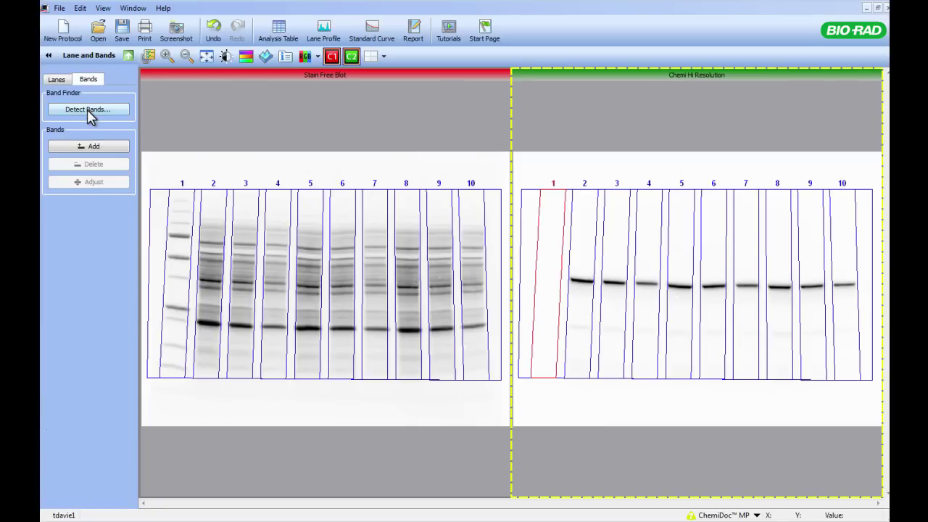
click(88, 112)
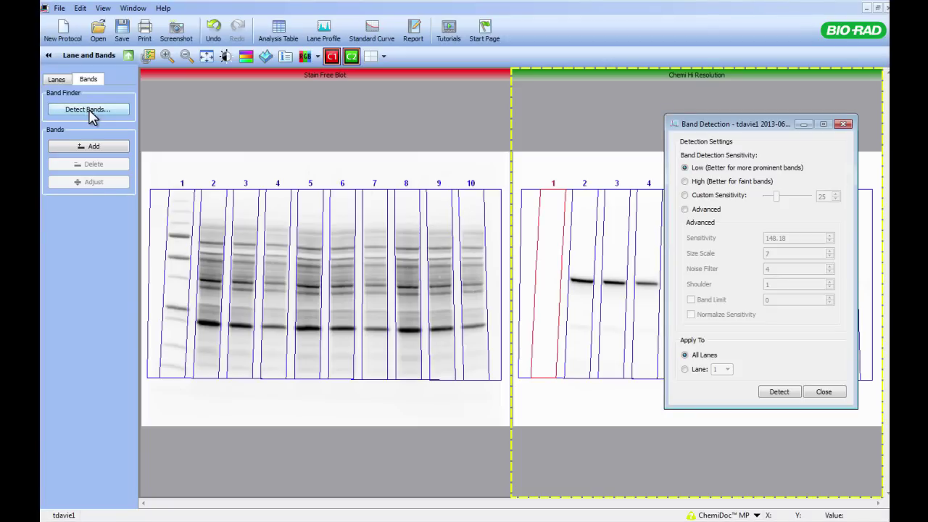
click(768, 393)
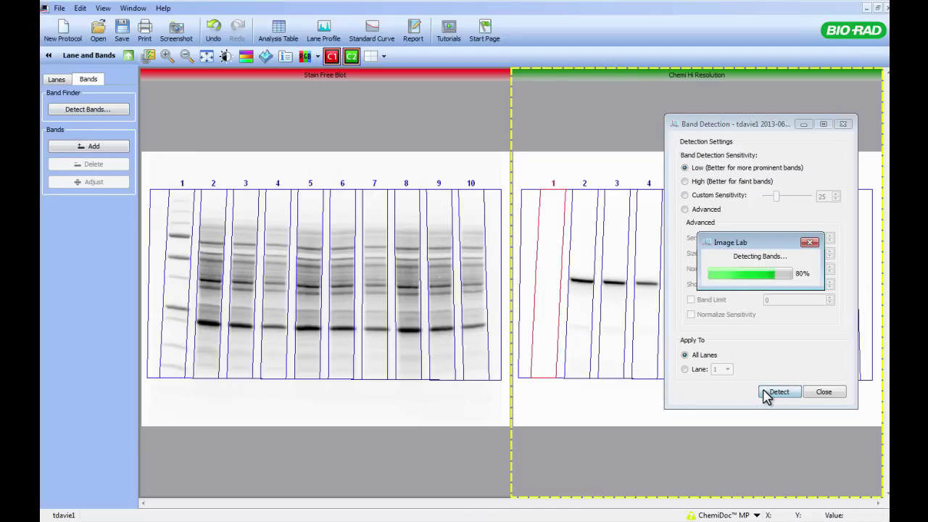
click(825, 391)
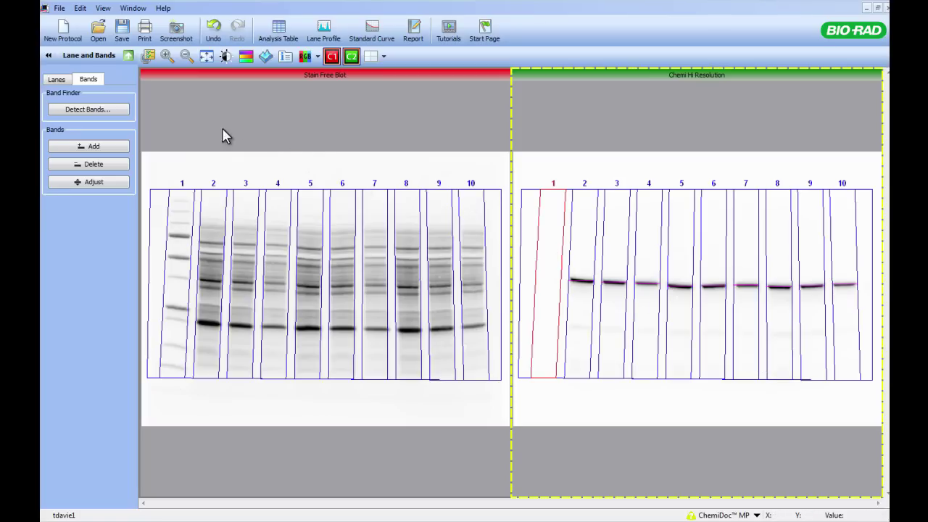
click(128, 56)
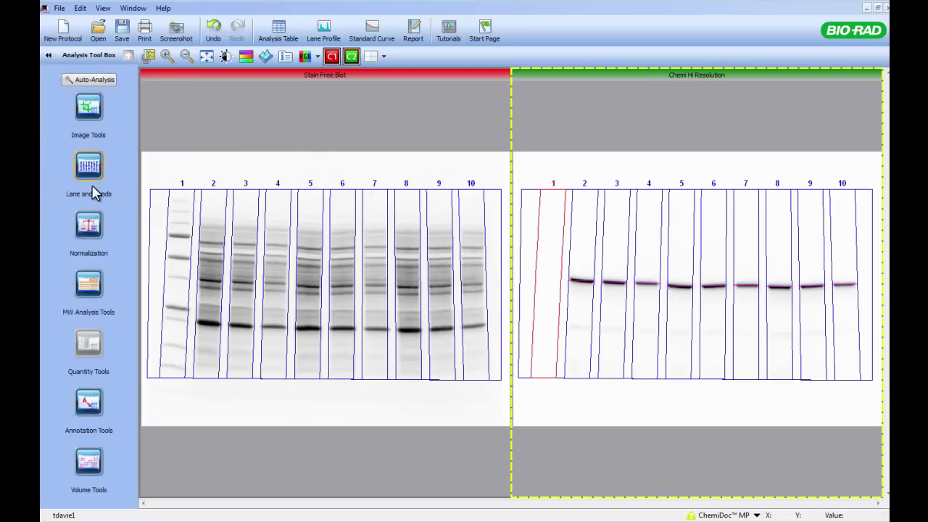
Set the Normalization Channel to Stain Free Blot (Total lane protein)
click(88, 226)
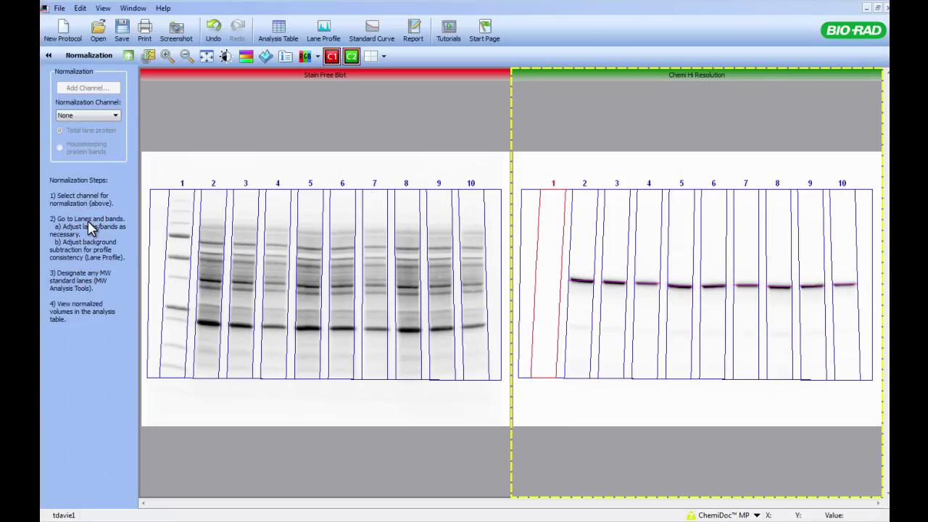
click(109, 118)
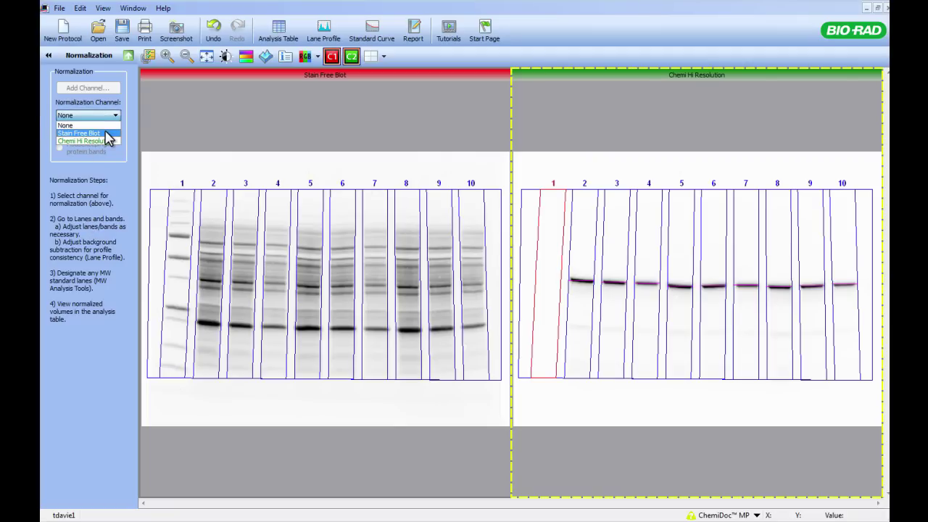
click(109, 135)
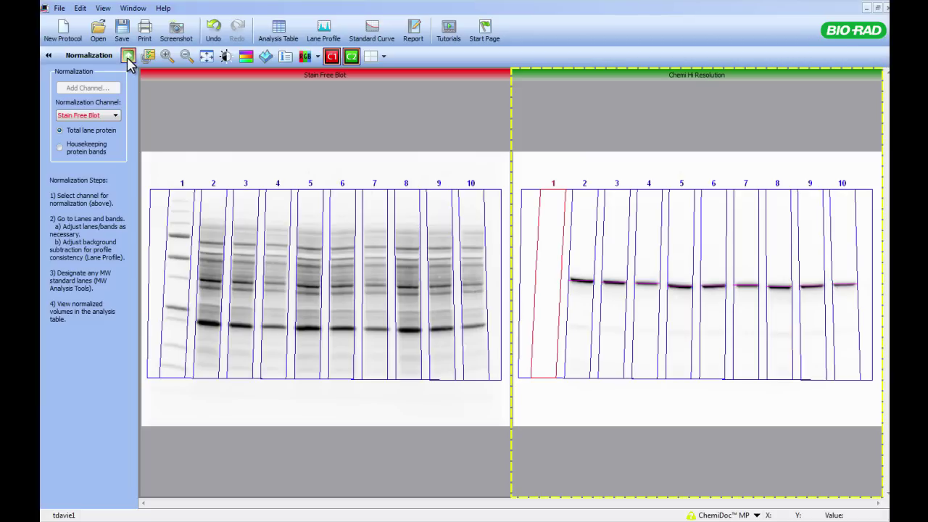
click(128, 58)
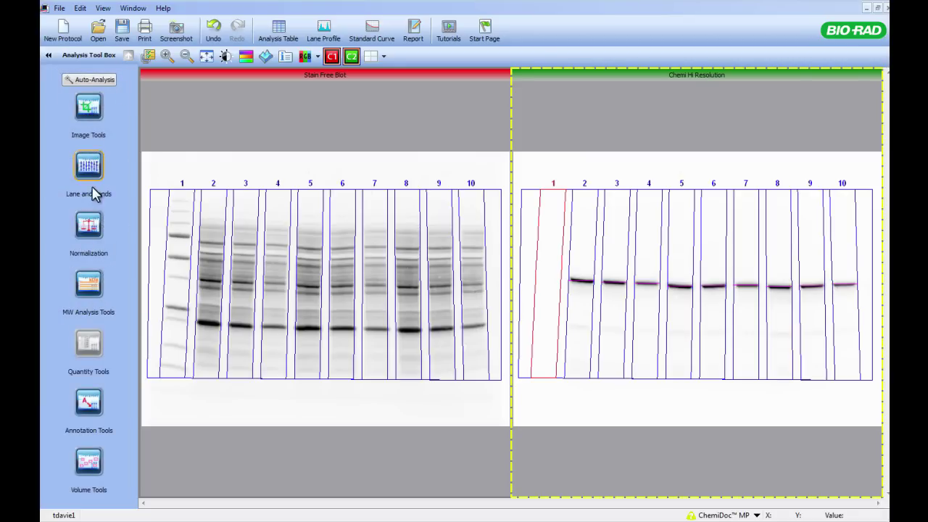
Reactivate the Stain Free Blot and mark its lane 1 as the Precision Plus molecular weight standard
click(88, 283)
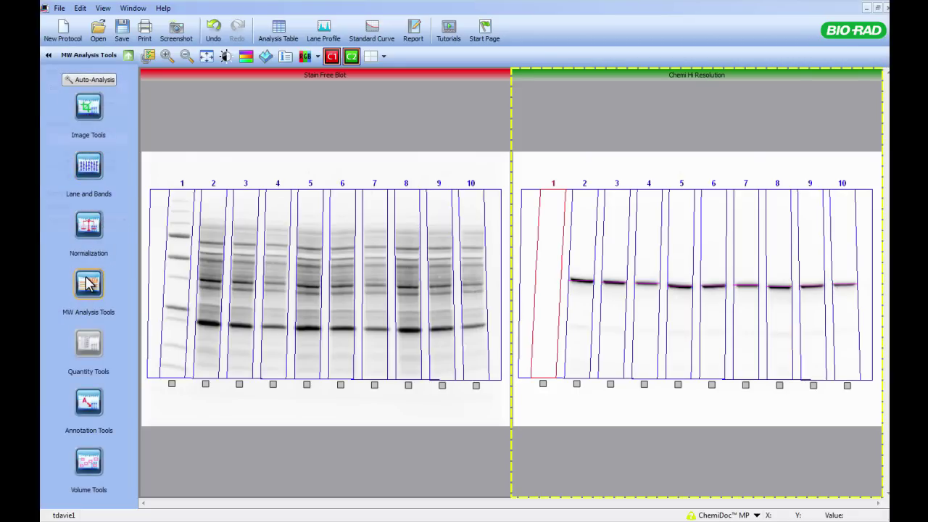
key(ctrl+z)
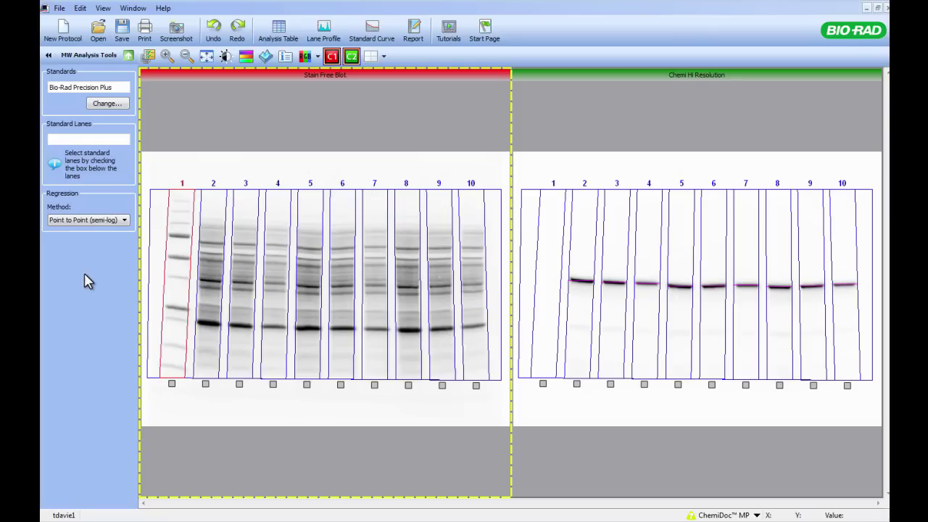
click(172, 384)
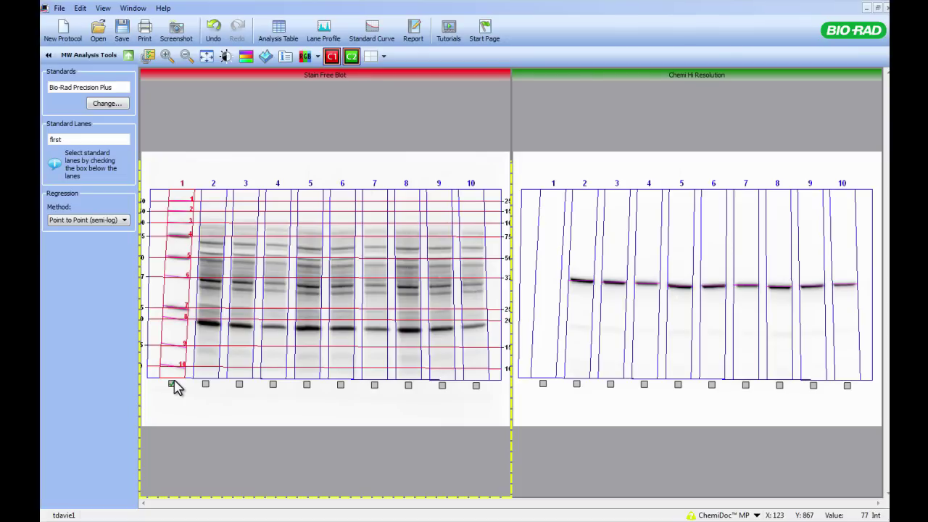
Show the Lane And Band Table and scroll through per-lane band volumes and normalization factors
click(280, 33)
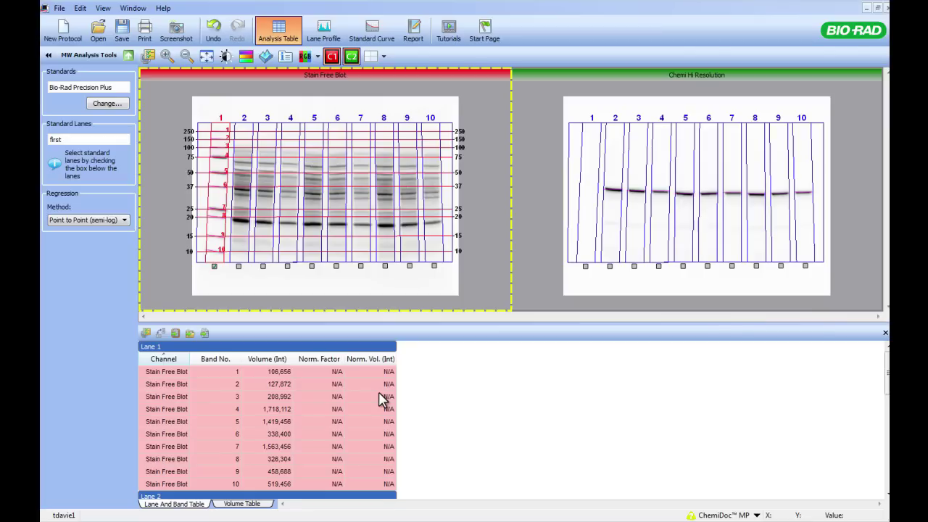
scroll(382, 398, down, 1)
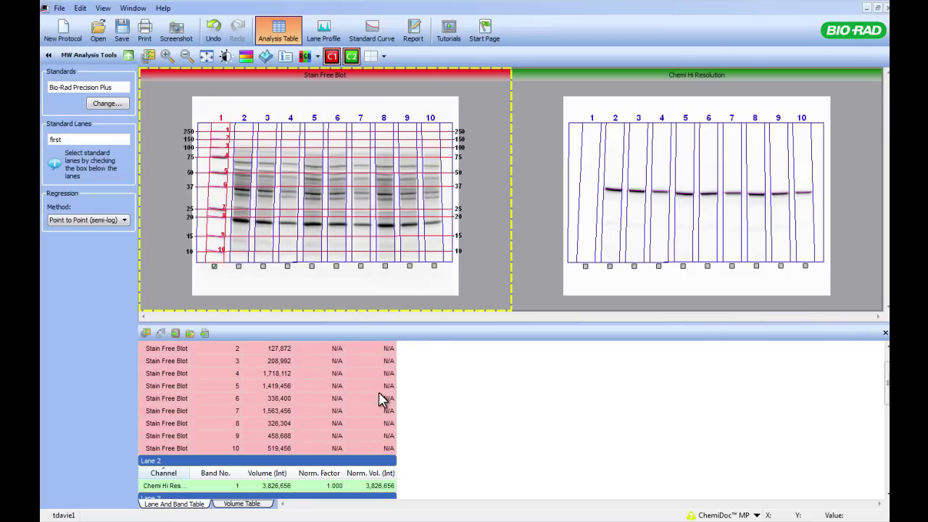
scroll(382, 398, down, 2)
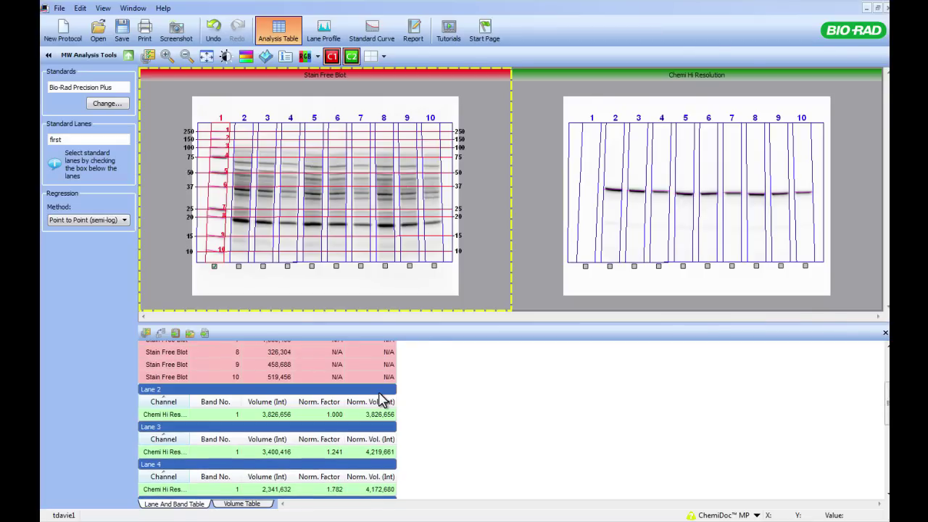
scroll(382, 401, down, 1)
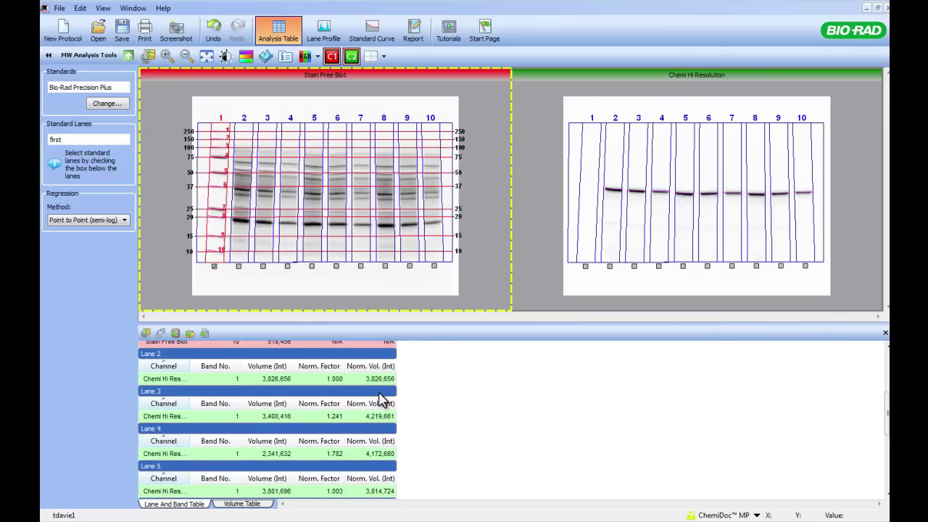